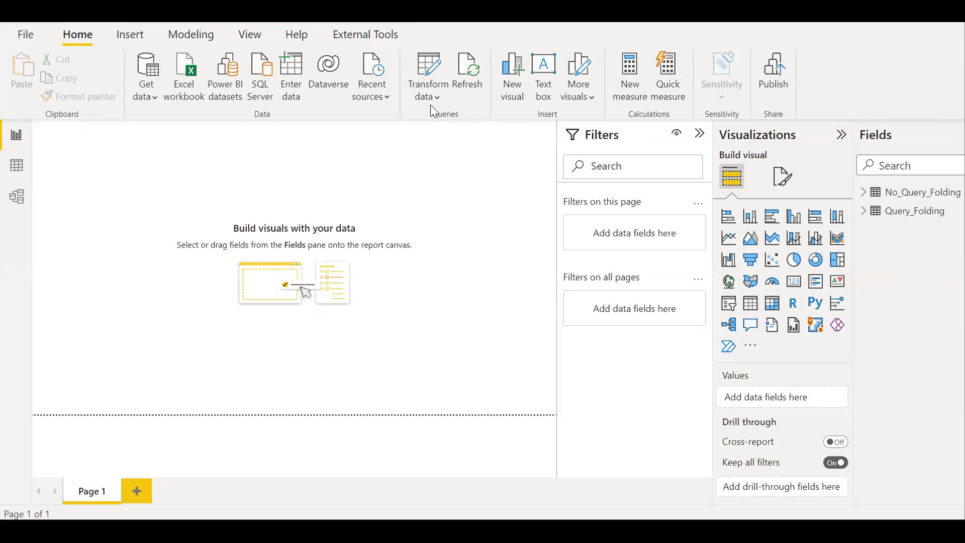
# Launch SQL Server Profiler and run a trace of Job Graph and Progress Report End events.
pyautogui.click(352, 37)
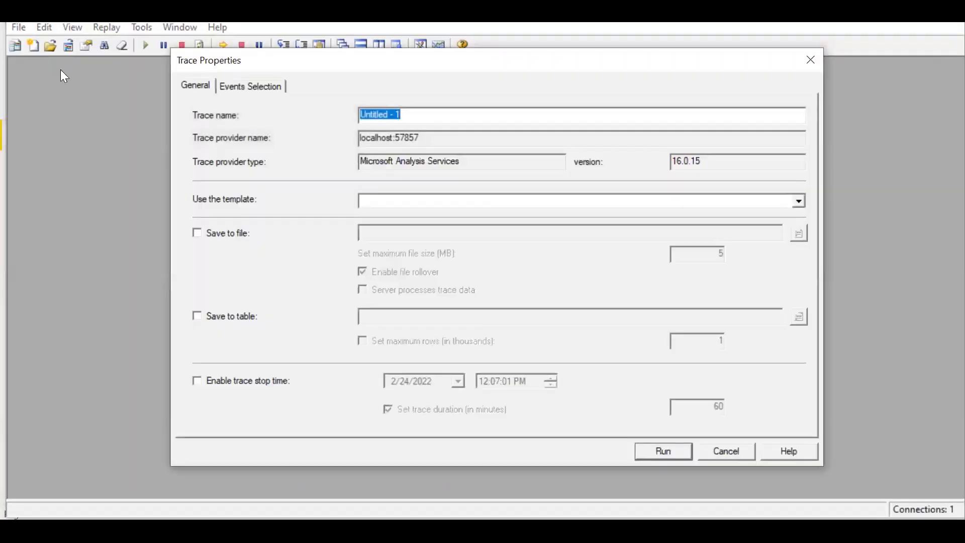
pyautogui.click(252, 84)
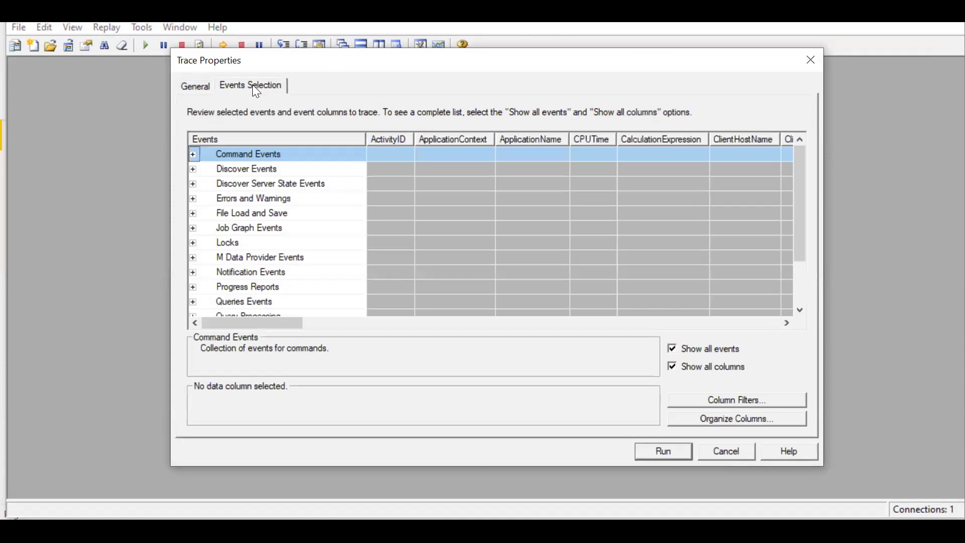
pyautogui.click(194, 229)
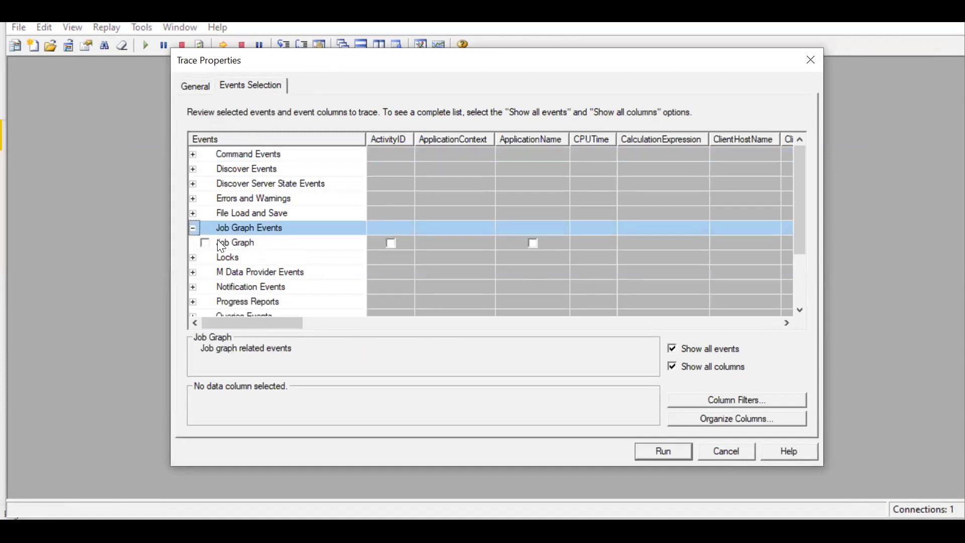
pyautogui.press('Down')
pyautogui.press('space')
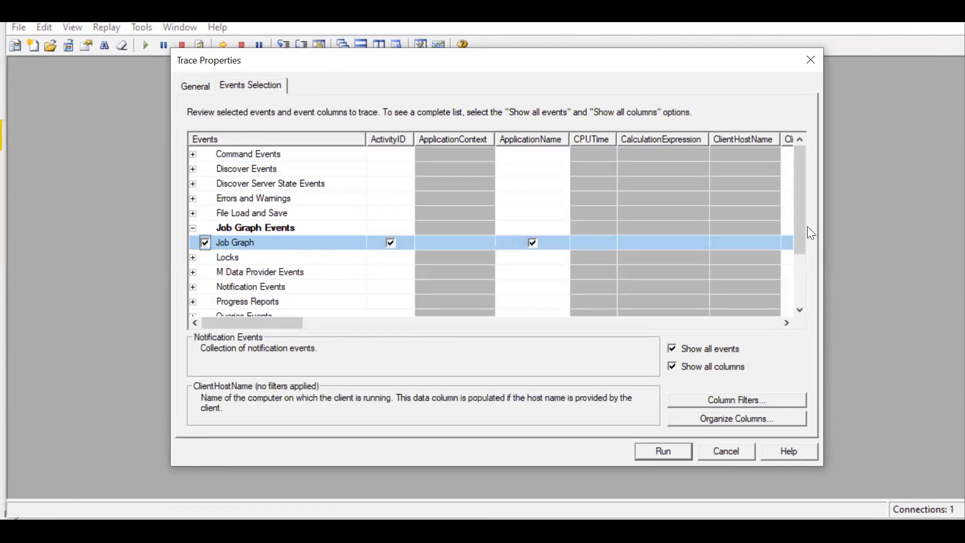
pyautogui.scroll(-2, 812, 291)
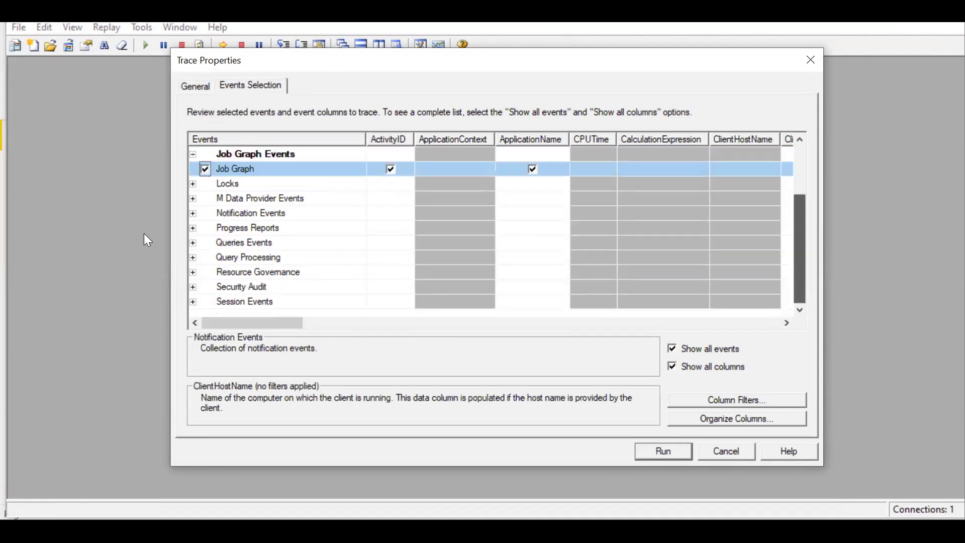
pyautogui.click(193, 229)
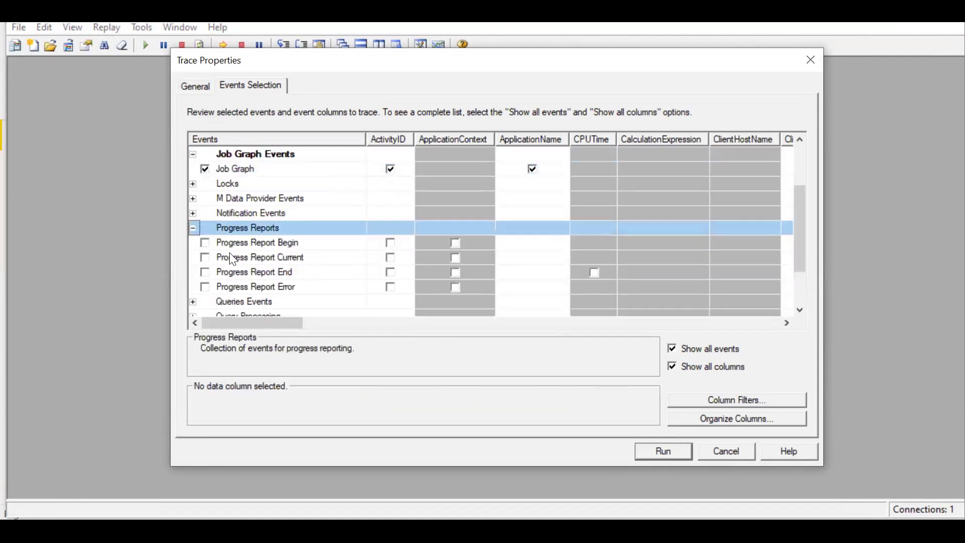
pyautogui.click(205, 273)
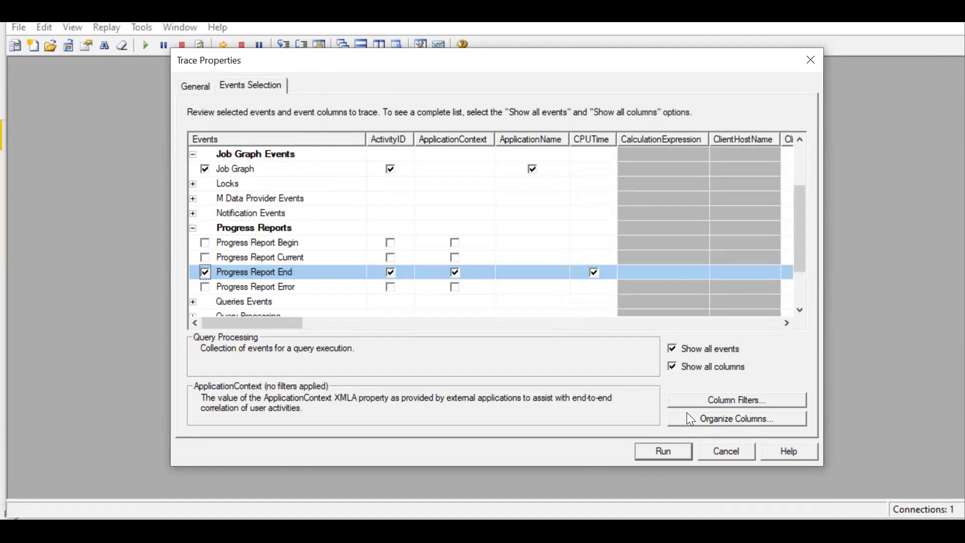
pyautogui.press('Return')
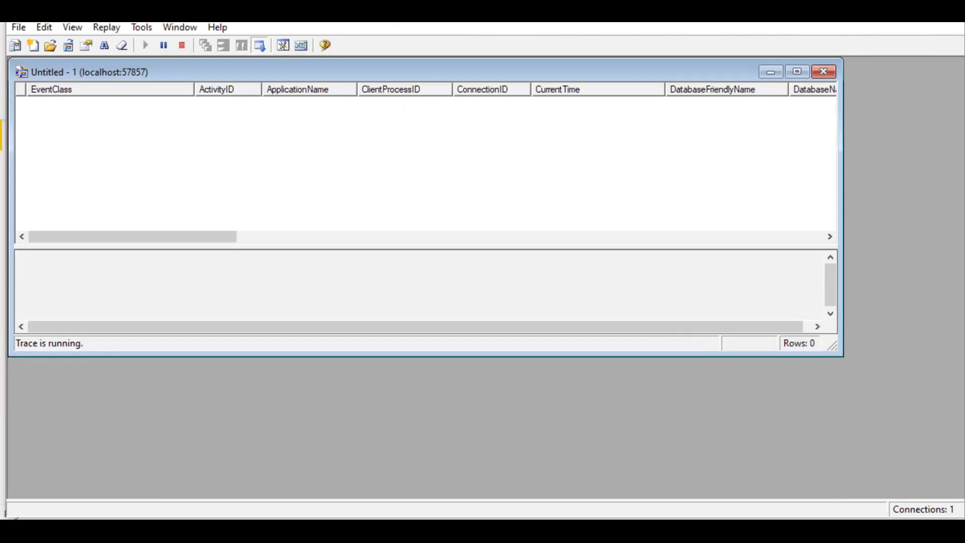
pyautogui.moveTo(321, 429)
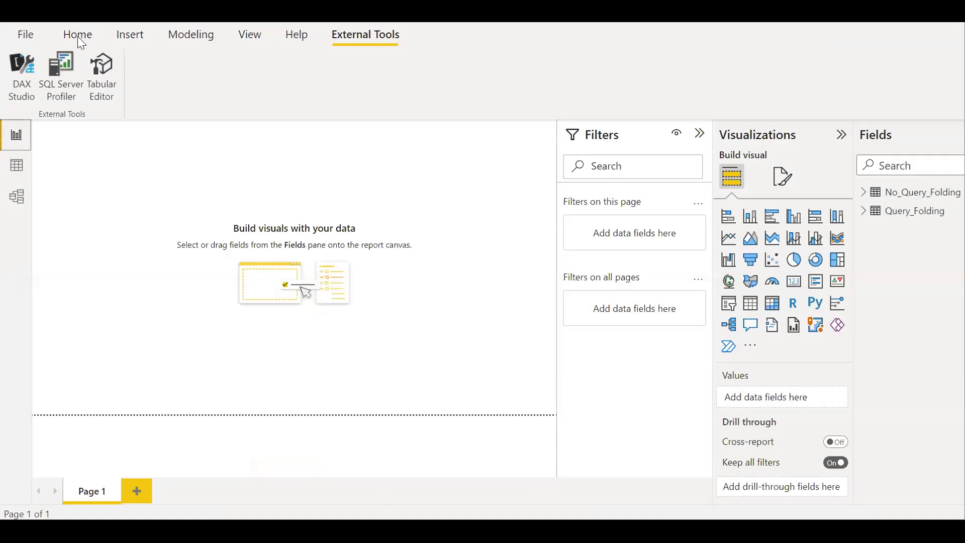
# Refresh the model from the Home ribbon, reloading No_Query_Folding and Query_Folding.
pyautogui.click(78, 36)
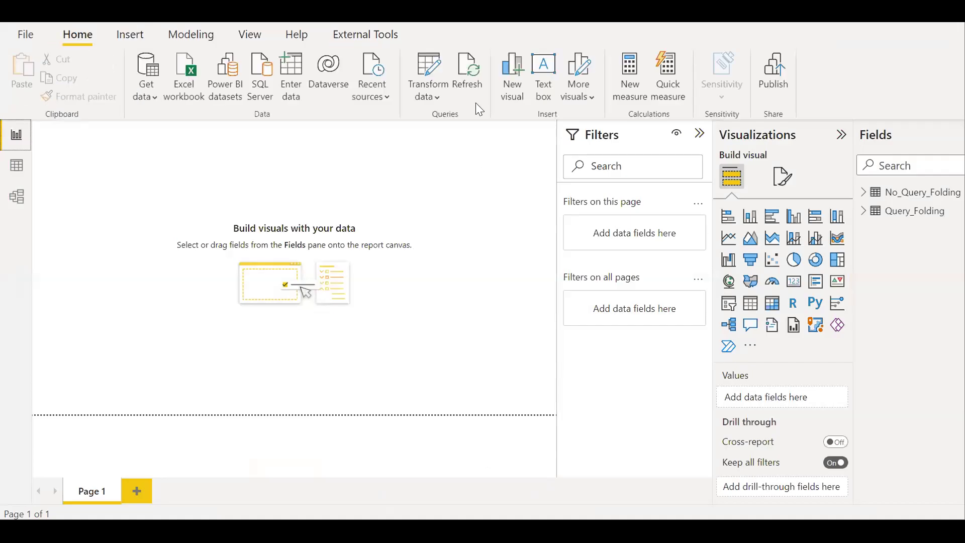
pyautogui.click(464, 70)
# Stop the Profiler trace and save it as XML to Trace file.xml, replacing the old file.
pyautogui.hotkey('alt', 'Tab')
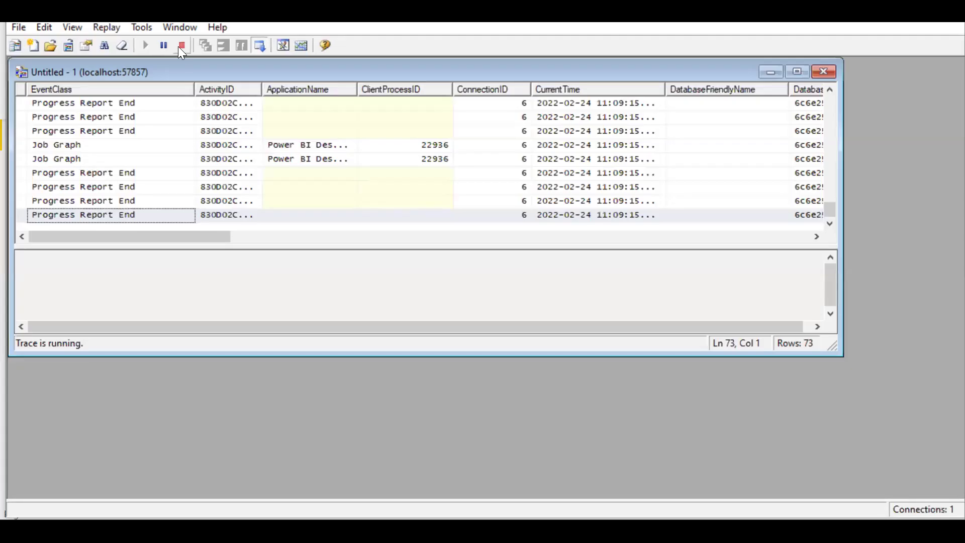
pyautogui.click(181, 47)
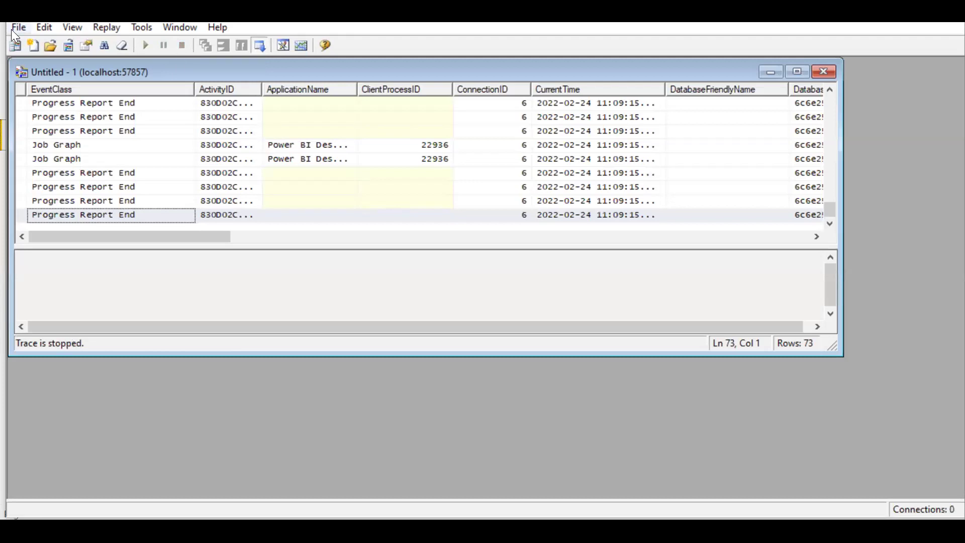
pyautogui.hotkey('alt', 'f')
pyautogui.moveTo(168, 121)
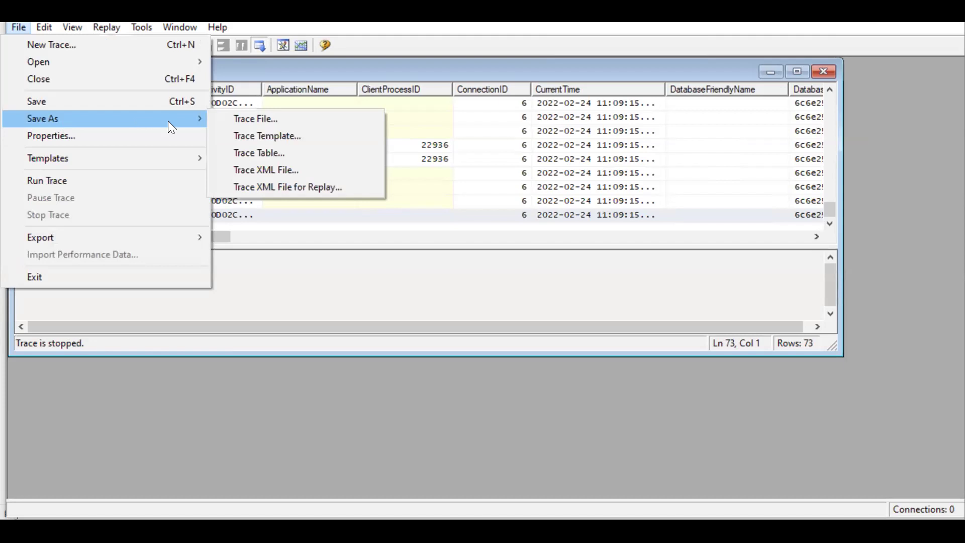
pyautogui.click(266, 169)
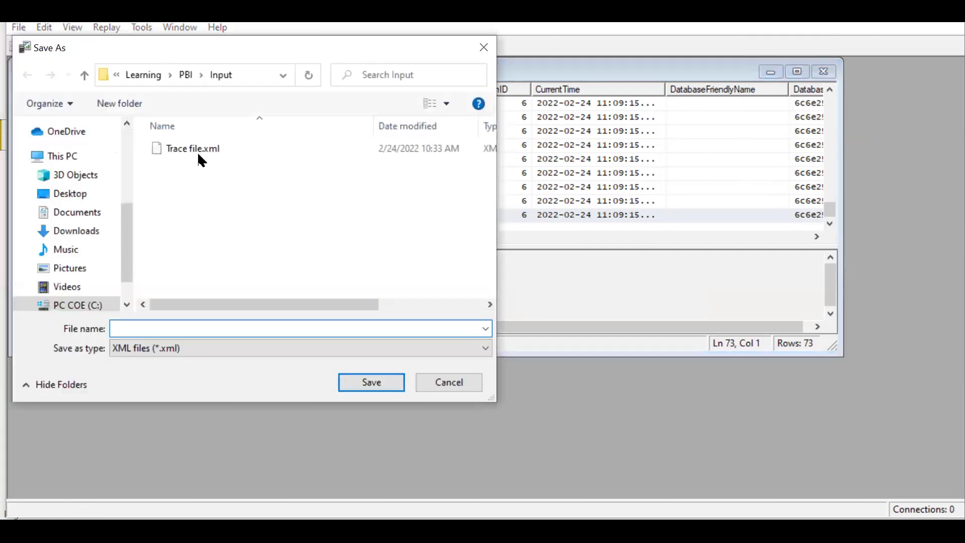
pyautogui.click(196, 157)
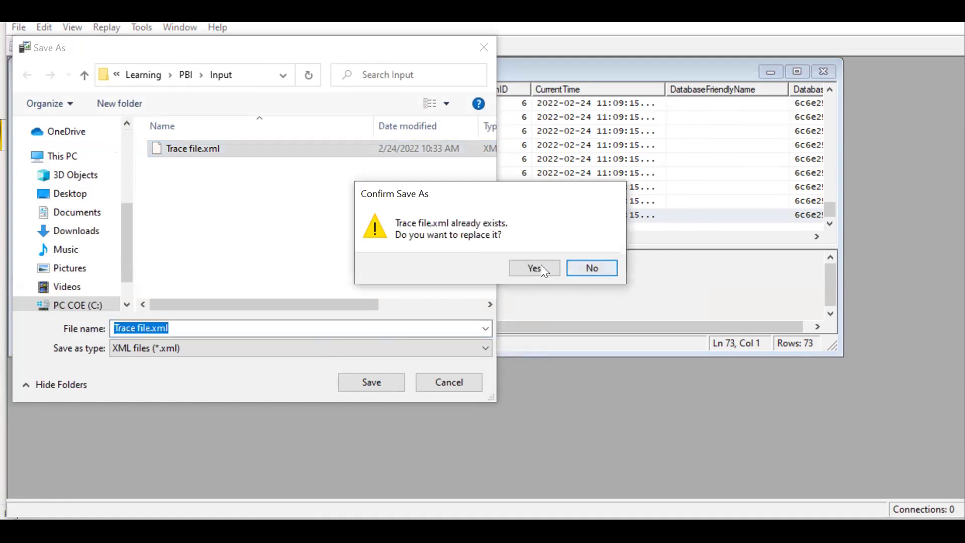
pyautogui.click(542, 265)
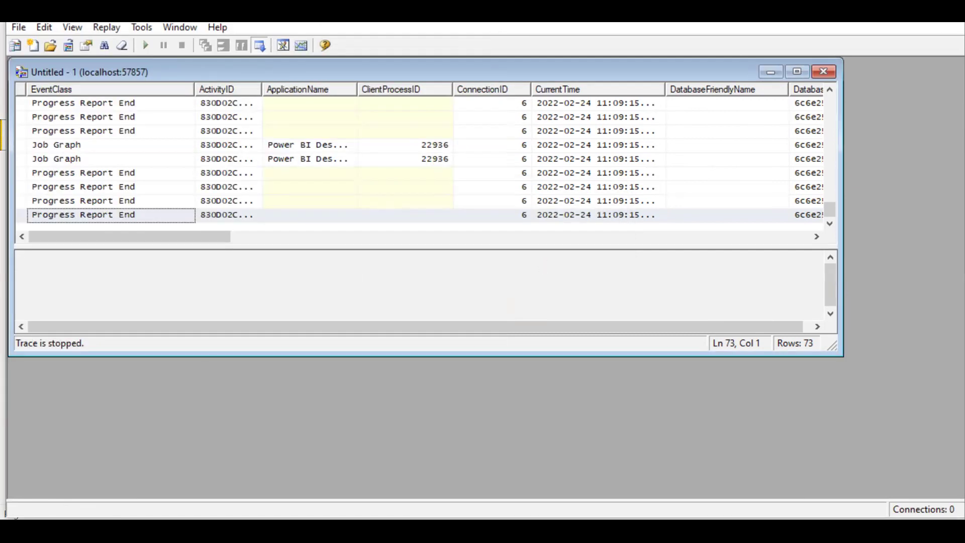
# Refresh the Job Trace Reporting report so it shows 14K CPU time and 1 mins 6 sec.
pyautogui.moveTo(452, 501)
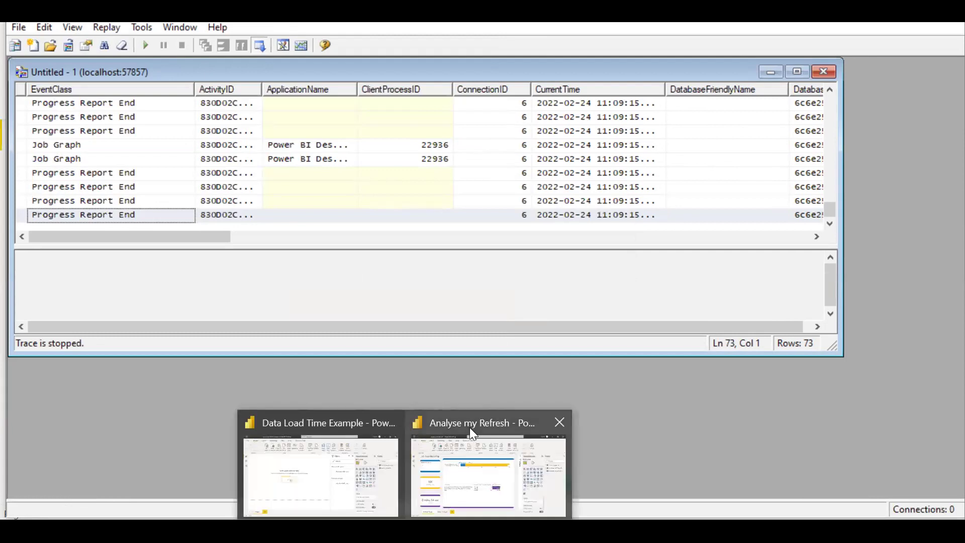
pyautogui.hotkey('alt', 'Tab')
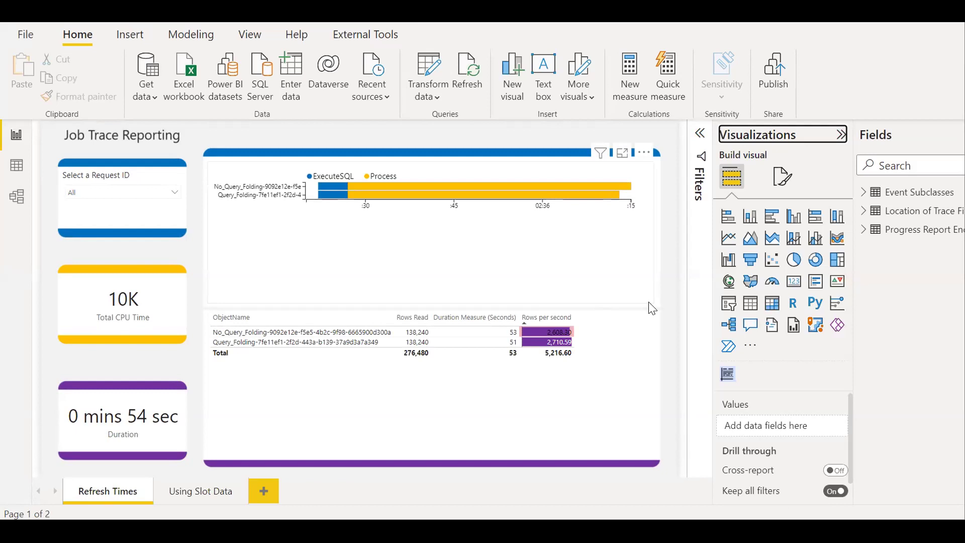
pyautogui.click(471, 75)
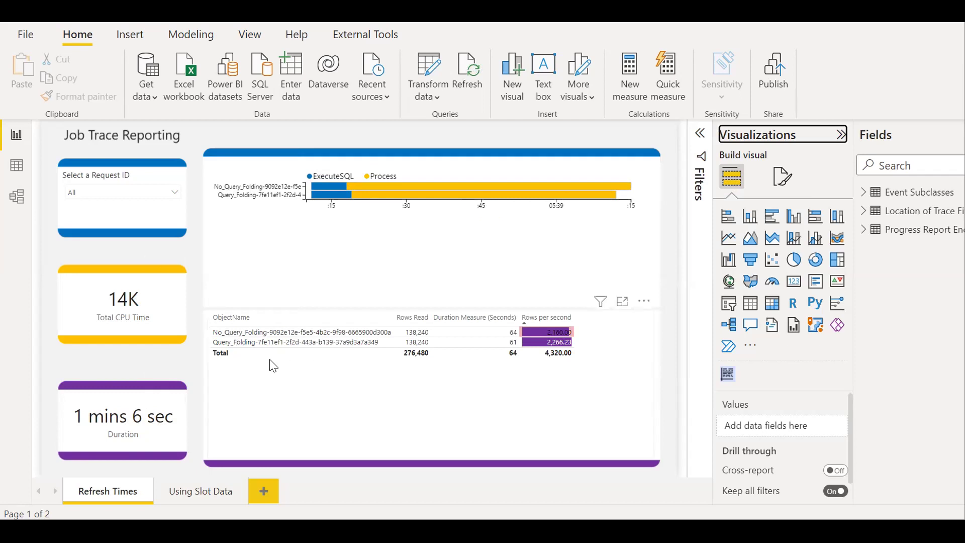
# Cross-filter by Query_Folding (2,360 CPU, 53 sec) and No_Query_Folding (4,500 CPU, 57 sec), then return to Data Load Time Example.
pyautogui.click(239, 342)
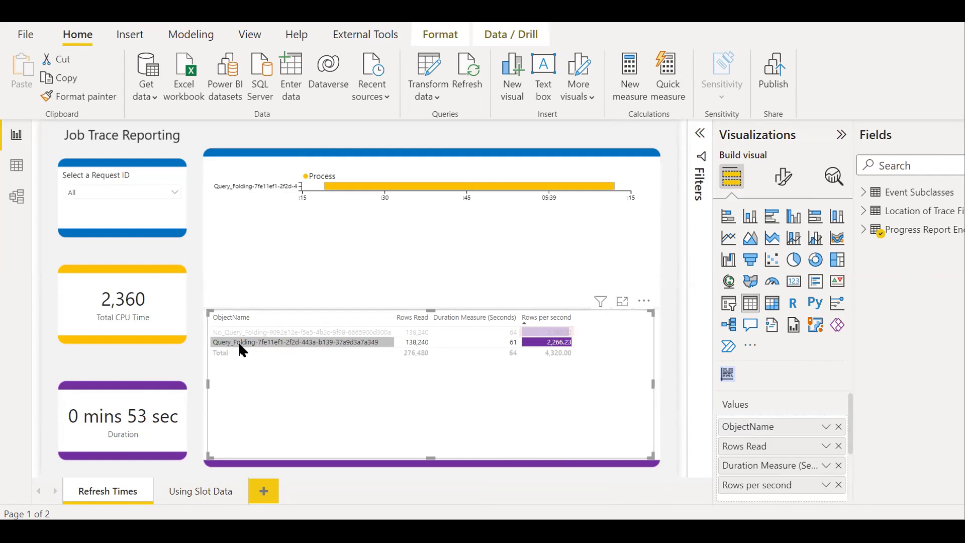
pyautogui.click(282, 332)
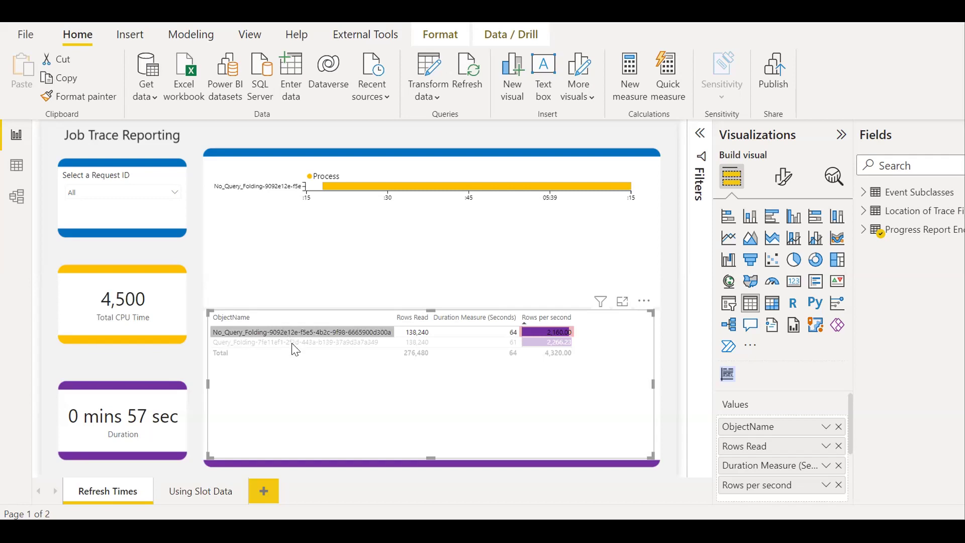
pyautogui.click(292, 342)
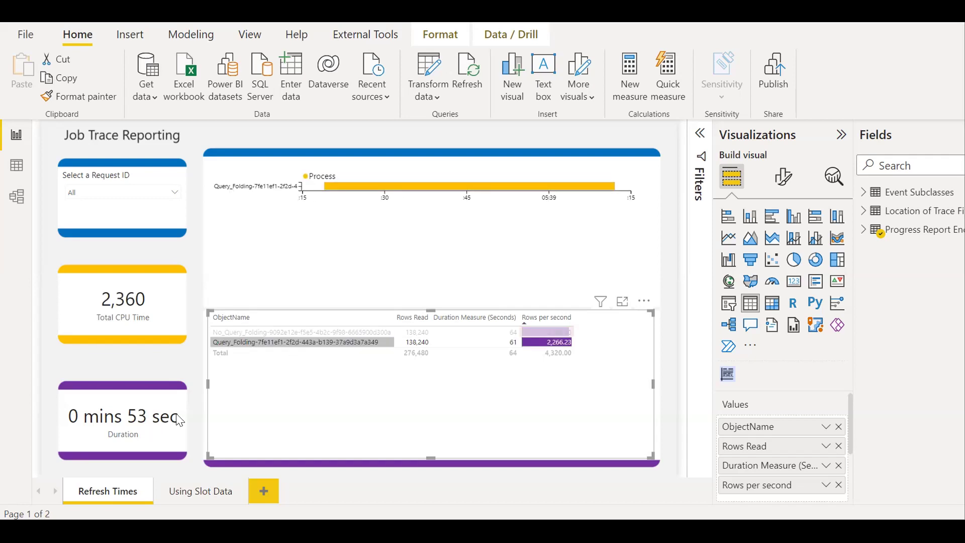
pyautogui.click(273, 333)
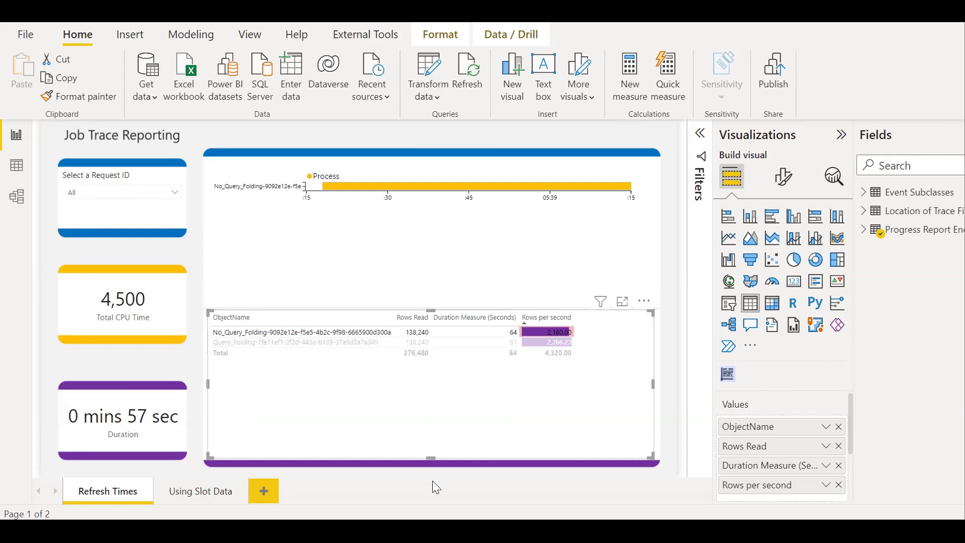
pyautogui.click(323, 452)
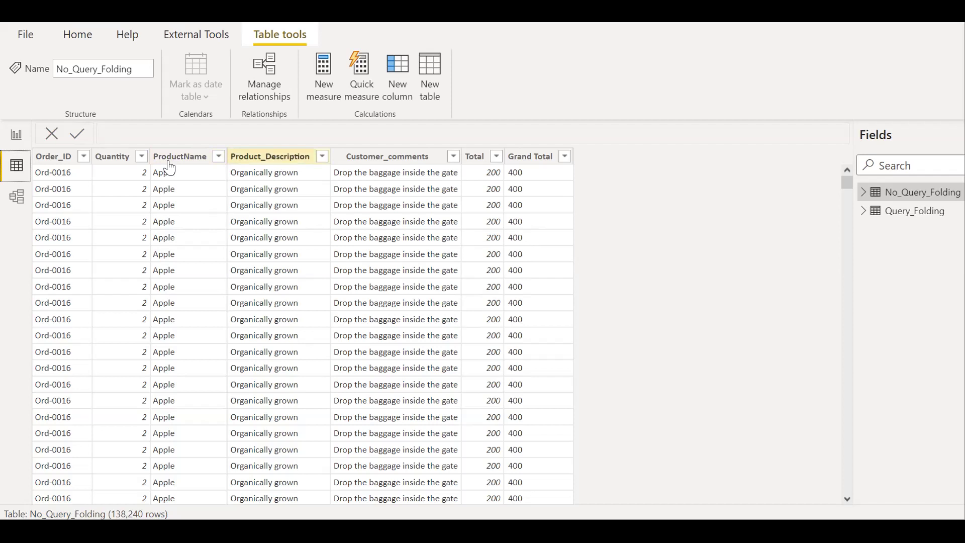
# Show the Query_Folding table's 138,240 rows in Data view.
pyautogui.click(914, 220)
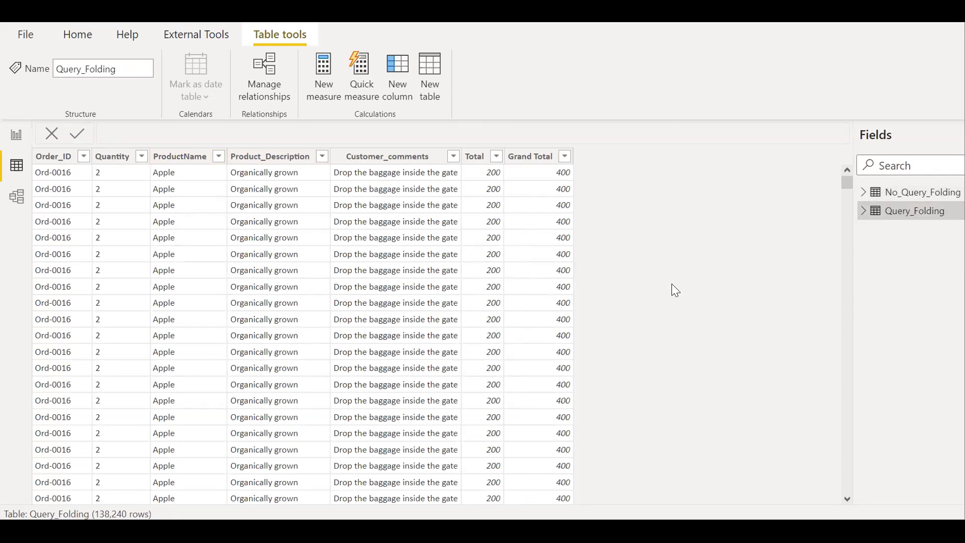
# Launch the Power Query editor through Transform data.
pyautogui.click(64, 32)
pyautogui.click(396, 99)
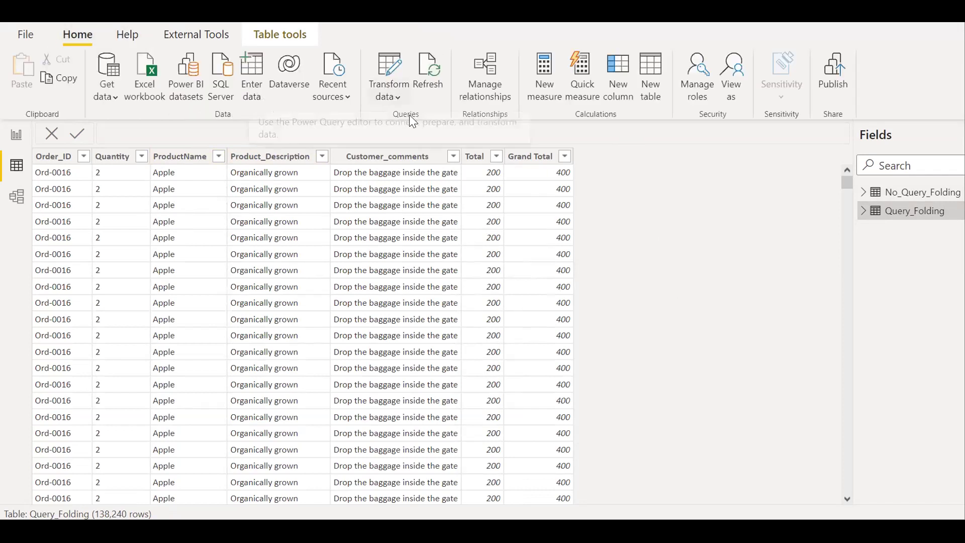
pyautogui.click(411, 118)
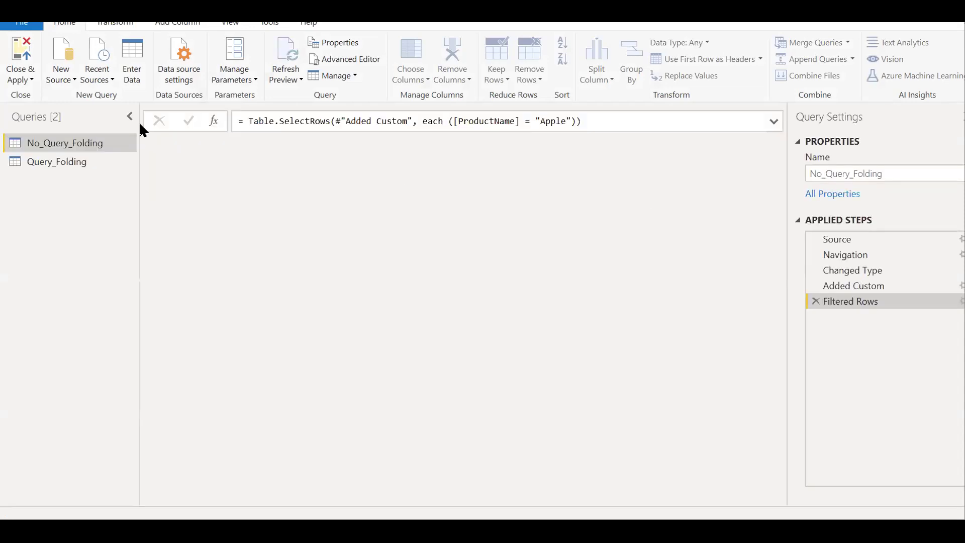
# Preview No_Query_Folding at its Navigation step and view that step's native query.
pyautogui.click(53, 143)
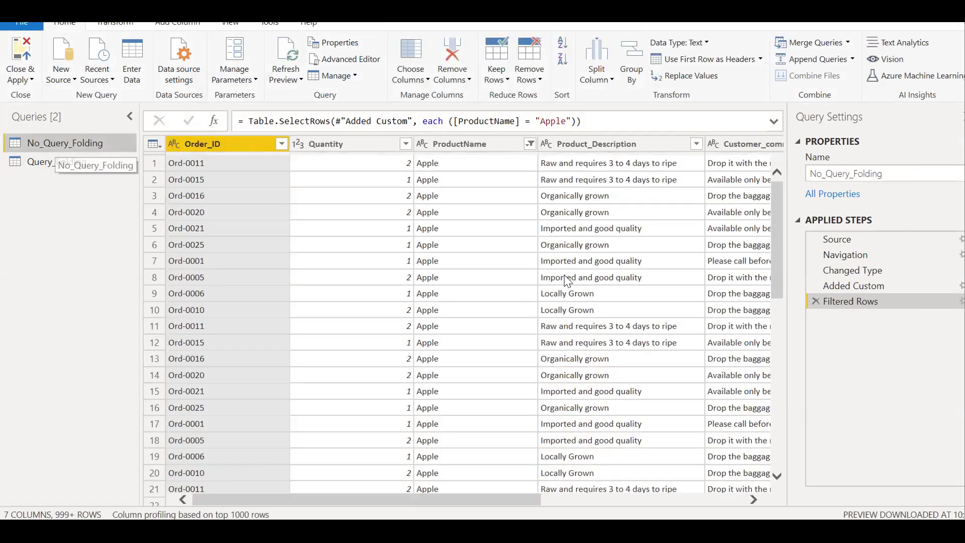
pyautogui.click(837, 241)
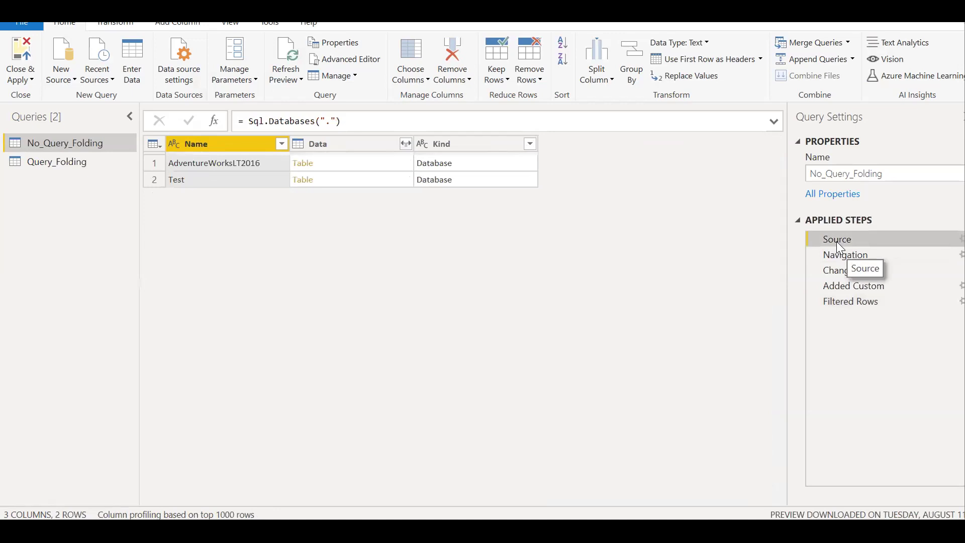
pyautogui.click(841, 252)
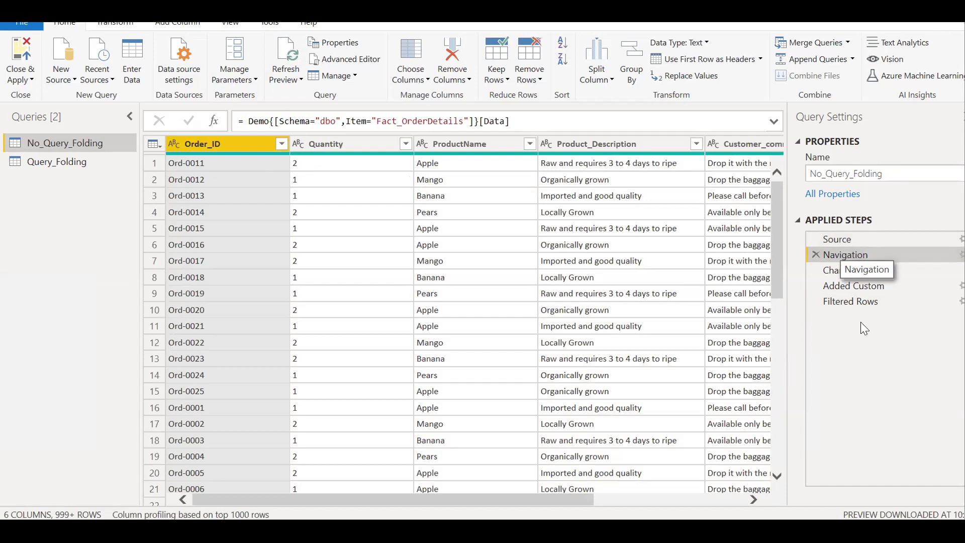
pyautogui.rightClick(883, 406)
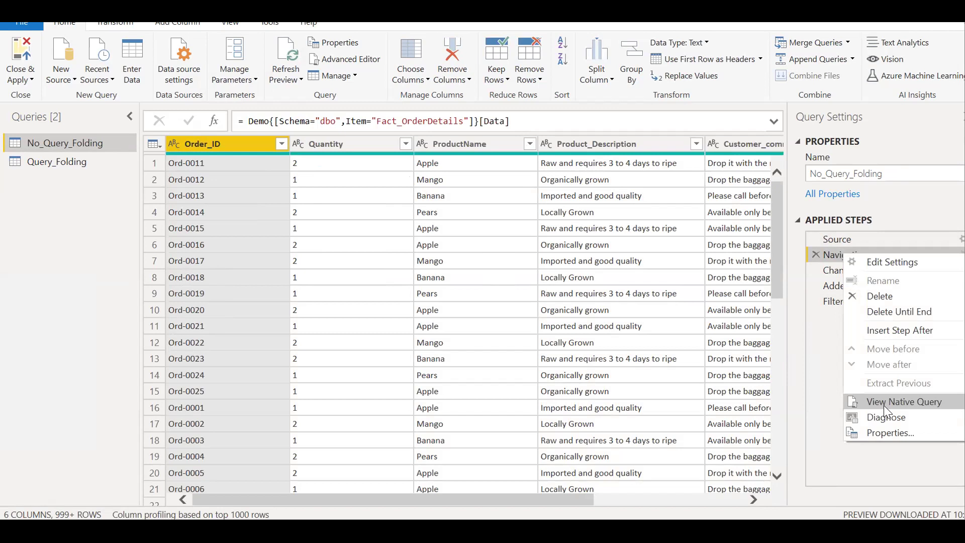
pyautogui.click(884, 405)
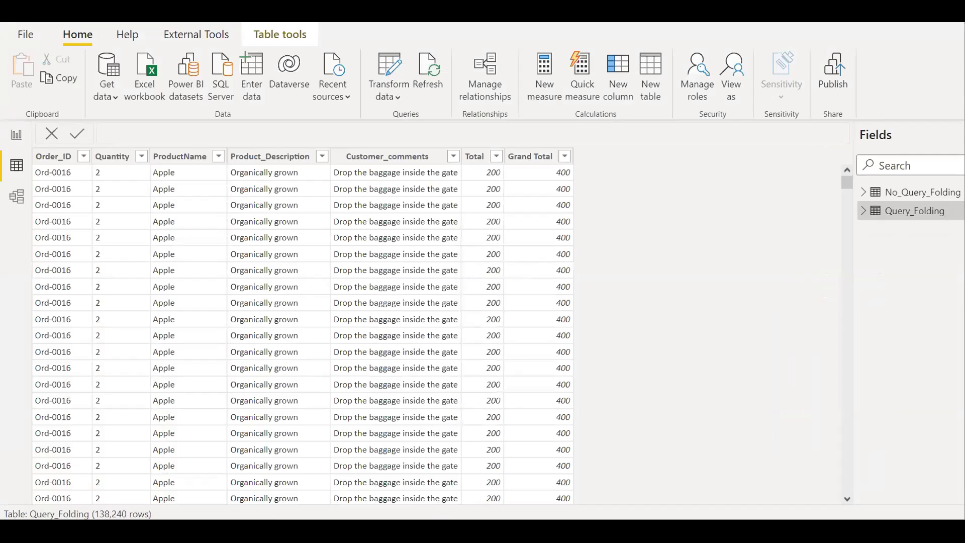
pyautogui.press('super+3')
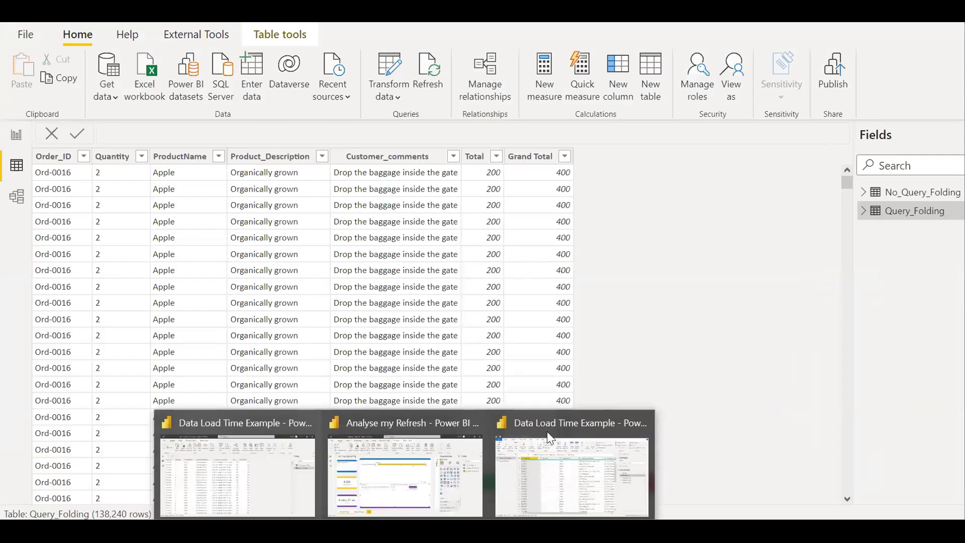
# Step No_Query_Folding through Changed Type, Added Custom and the Apple-only Filtered Rows, finding View Native Query disabled.
pyautogui.click(546, 432)
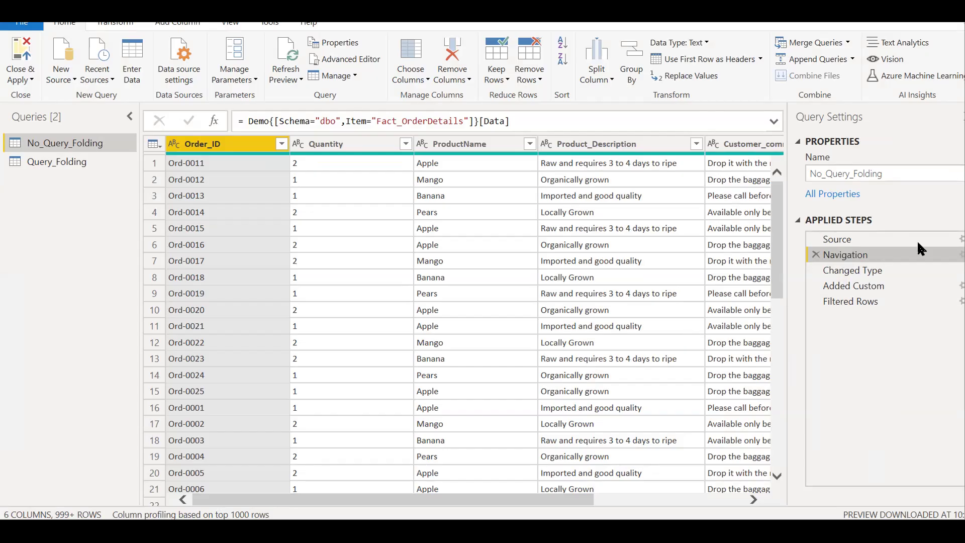
pyautogui.rightClick(844, 271)
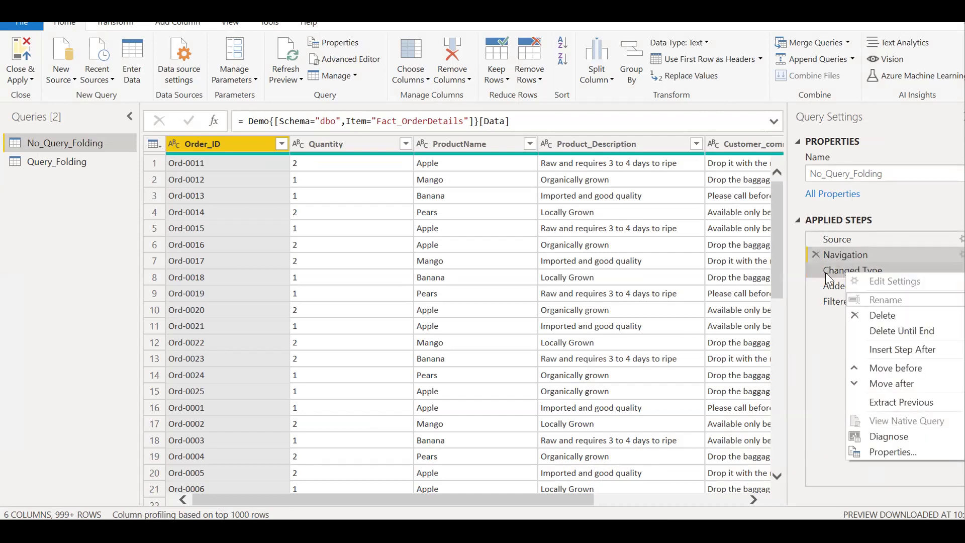
pyautogui.click(828, 273)
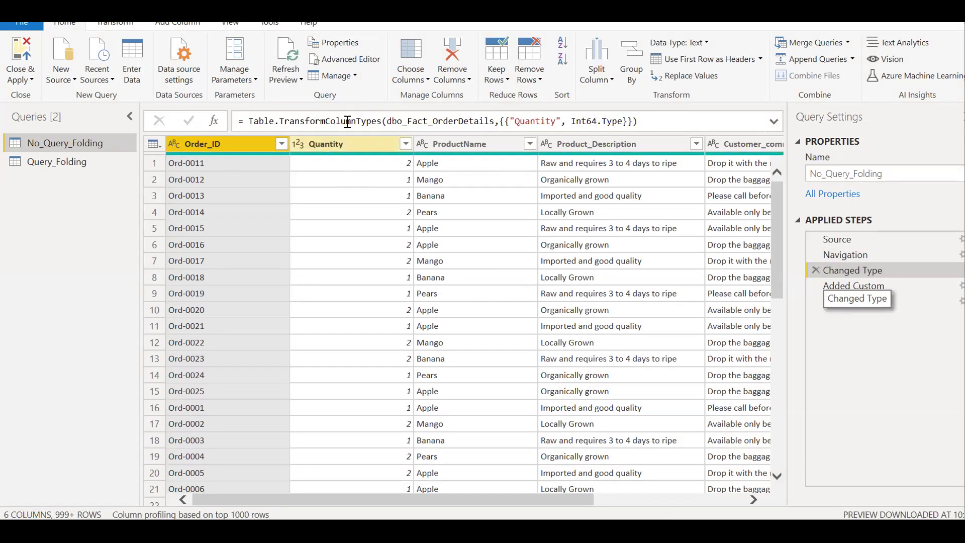
pyautogui.moveTo(843, 277); pyautogui.dragTo(845, 288)
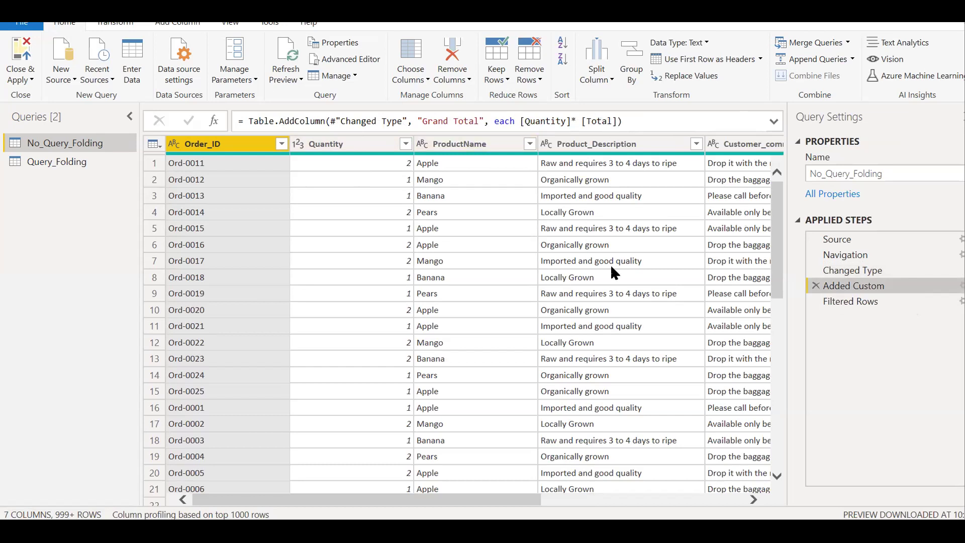
pyautogui.click(834, 303)
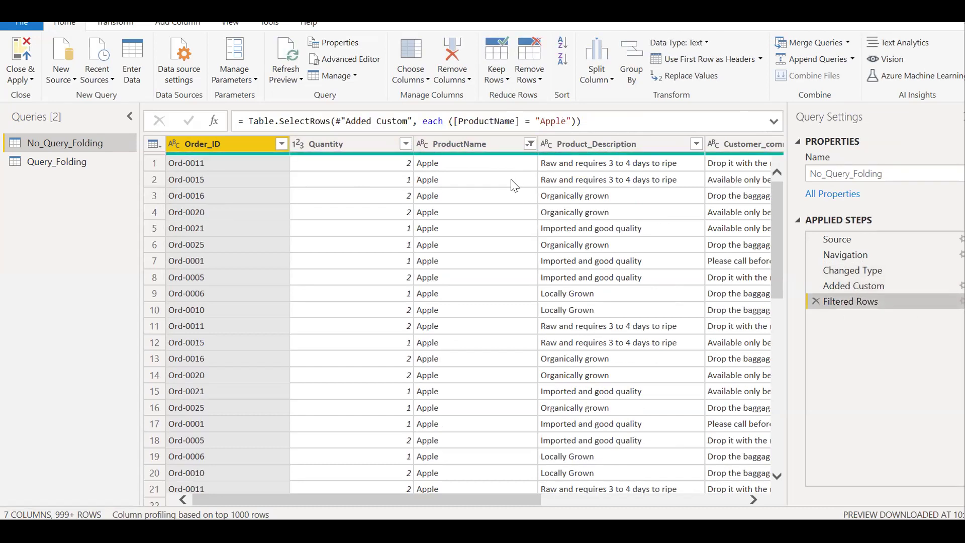
pyautogui.rightClick(845, 272)
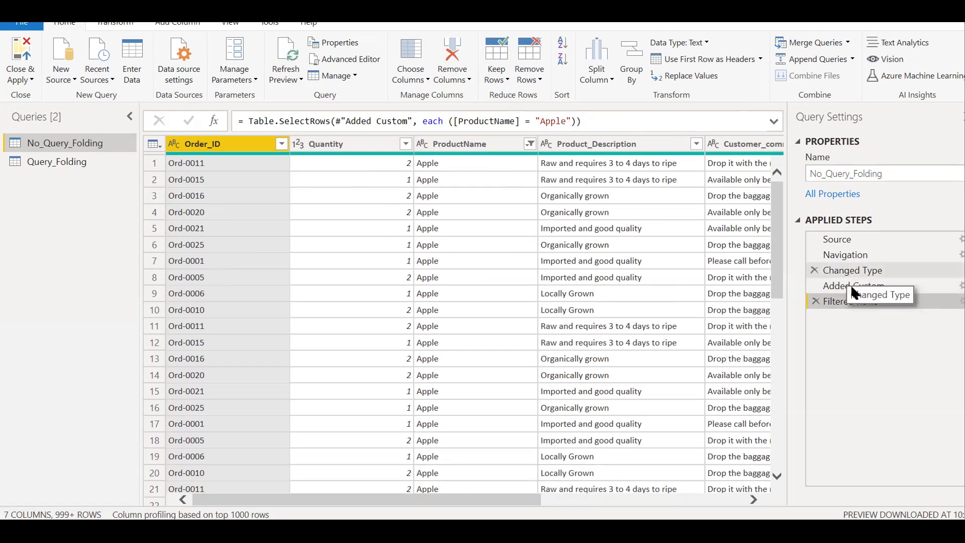
# Review Query_Folding's Filtered Rows native SQL, highlighting the Apple WHERE clause, then close it.
pyautogui.click(51, 167)
pyautogui.click(50, 167)
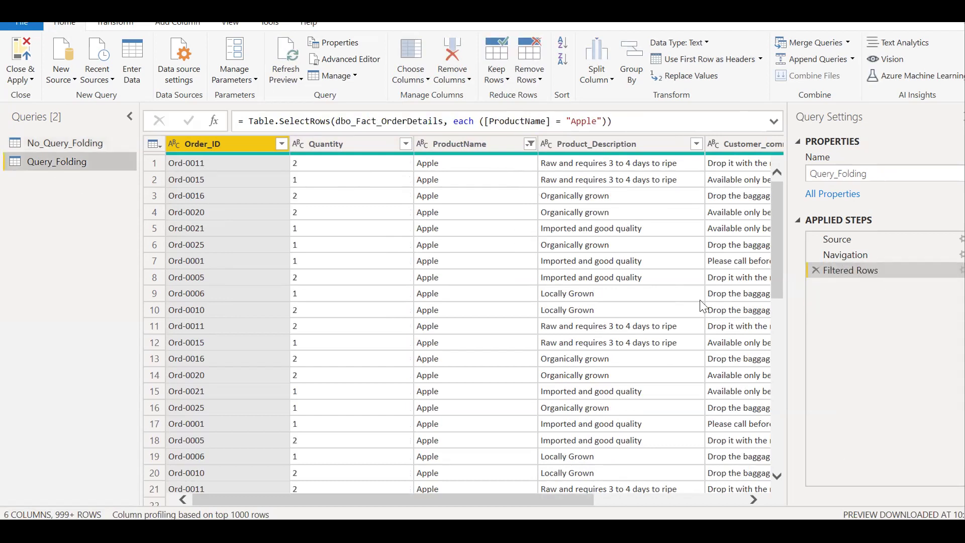
pyautogui.rightClick(854, 270)
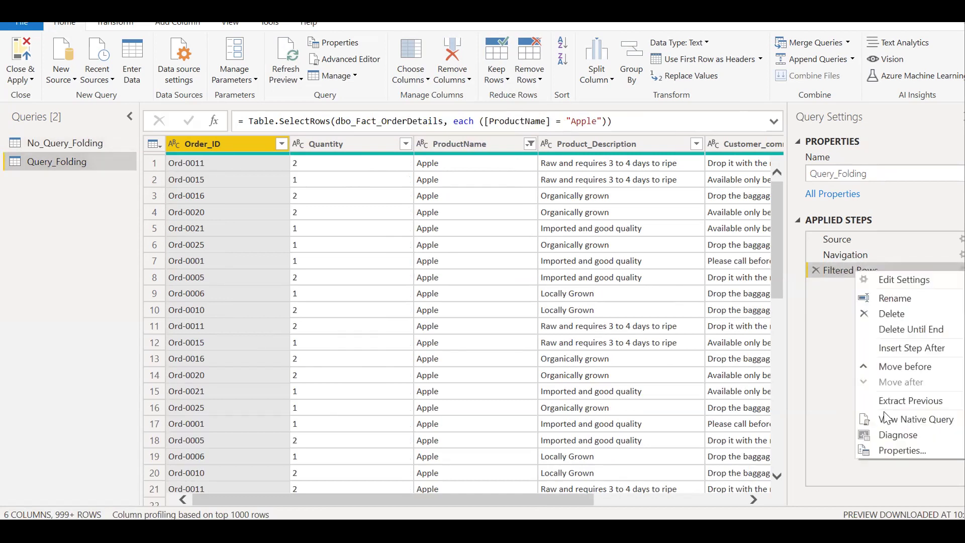
pyautogui.click(895, 421)
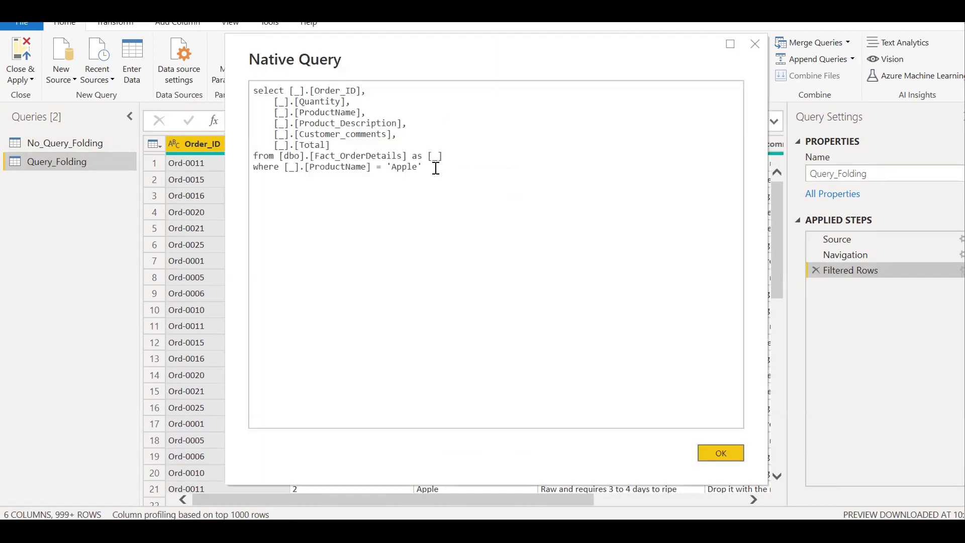
pyautogui.keyDown('shift'); pyautogui.click(264, 105); pyautogui.keyUp('shift')
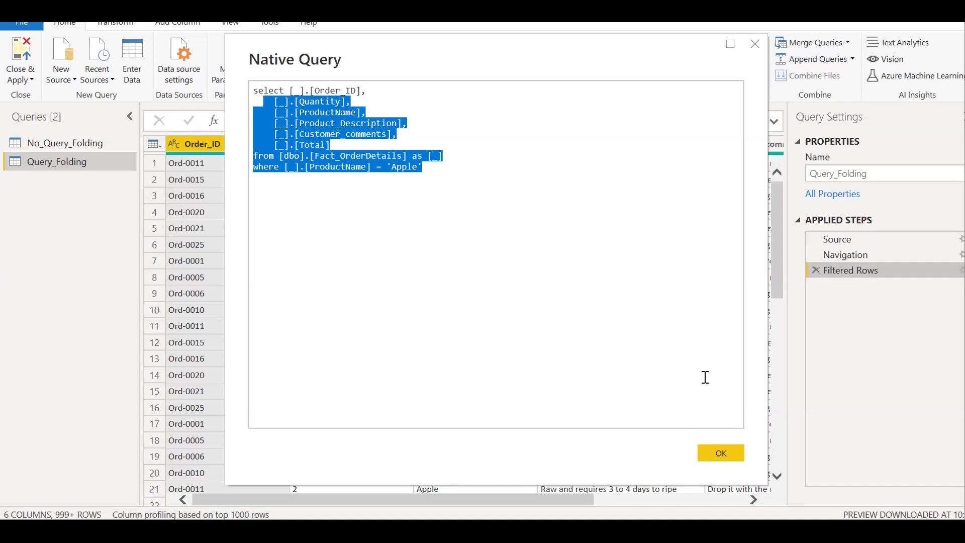
pyautogui.click(757, 45)
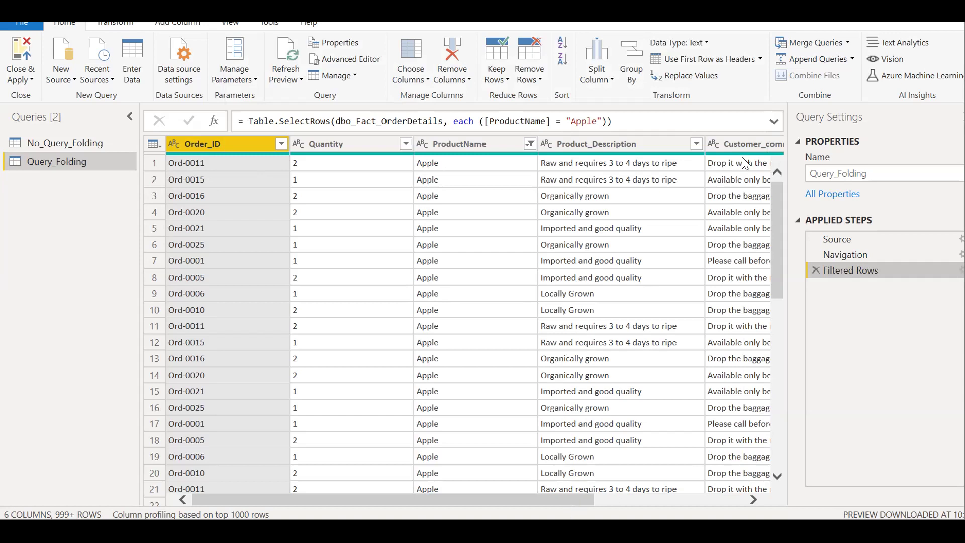
# Apply the query changes and inspect Query_Folding's Grand Total formula, Quantity times Total.
pyautogui.hscroll(5, 742, 157)
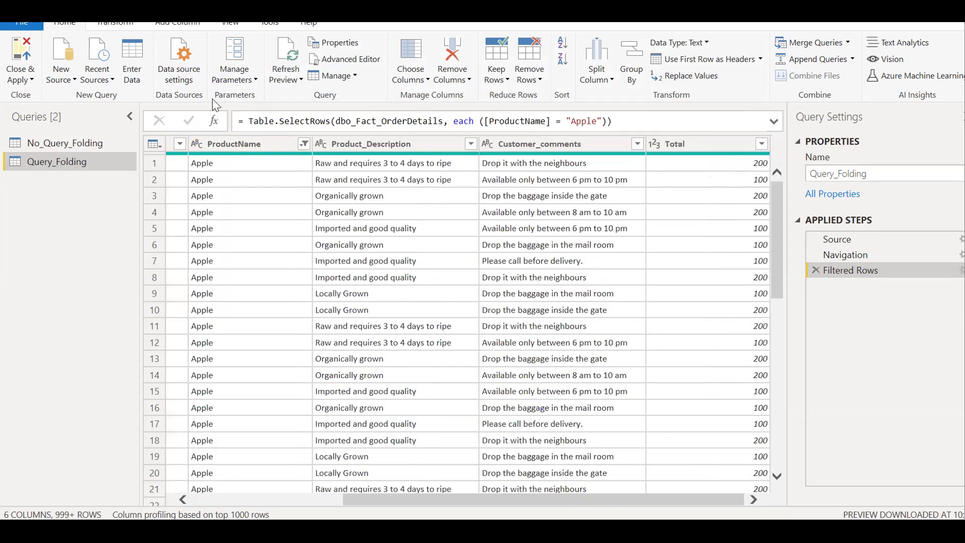
pyautogui.click(31, 79)
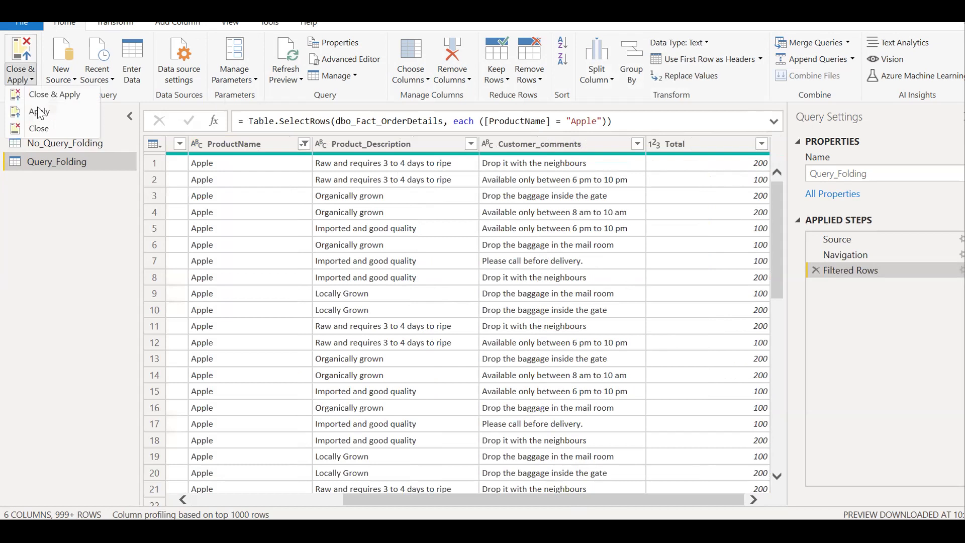
pyautogui.click(40, 129)
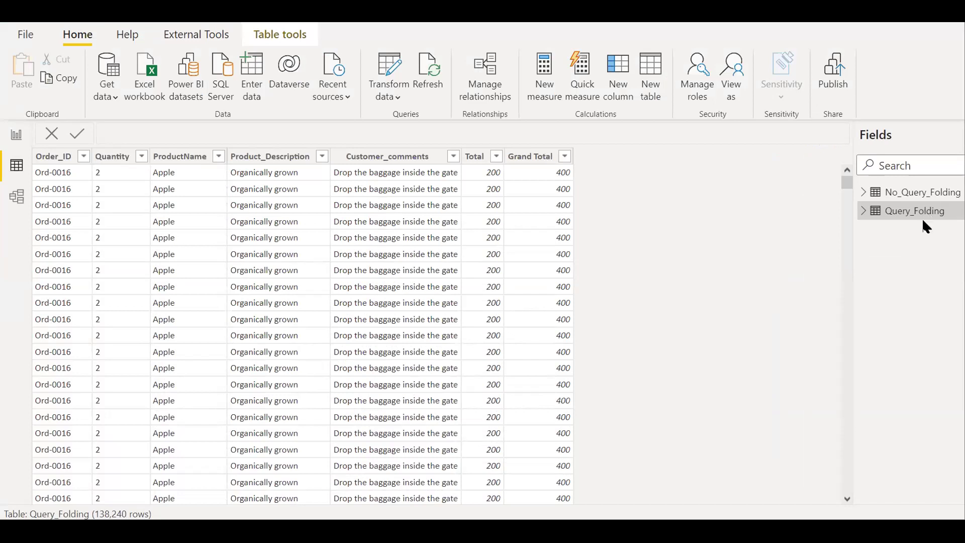
pyautogui.click(523, 160)
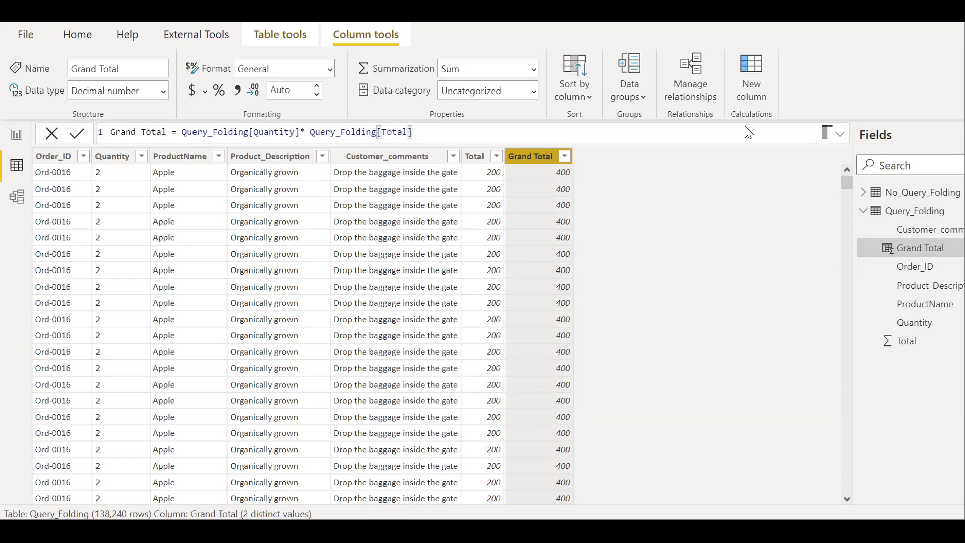
# Collapse the Query_Folding field list and switch to Report view, showing the empty Page 1 canvas.
pyautogui.click(864, 211)
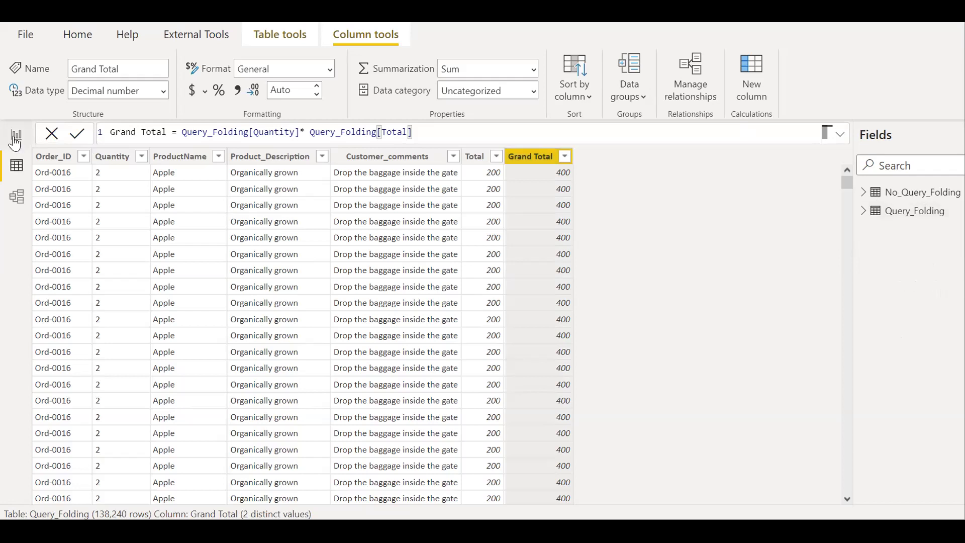
pyautogui.click(16, 137)
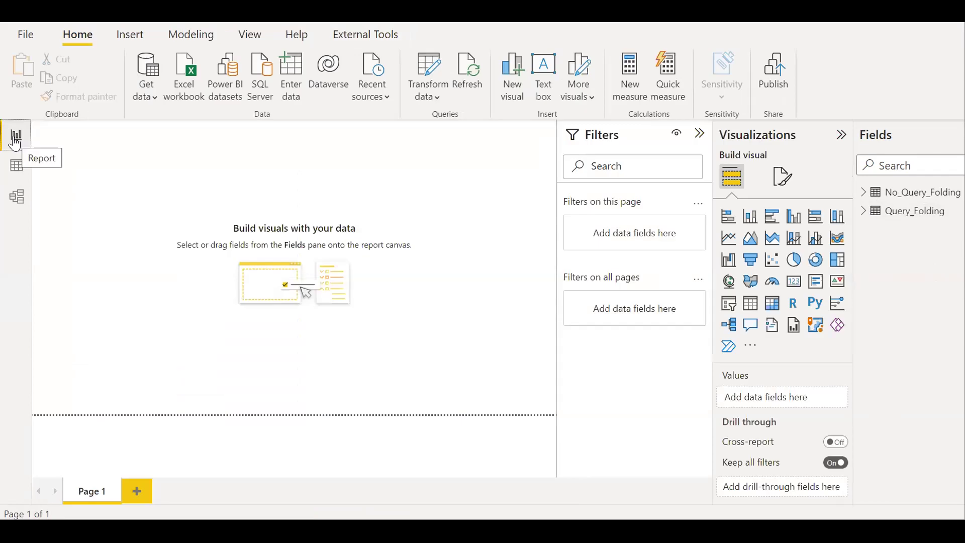